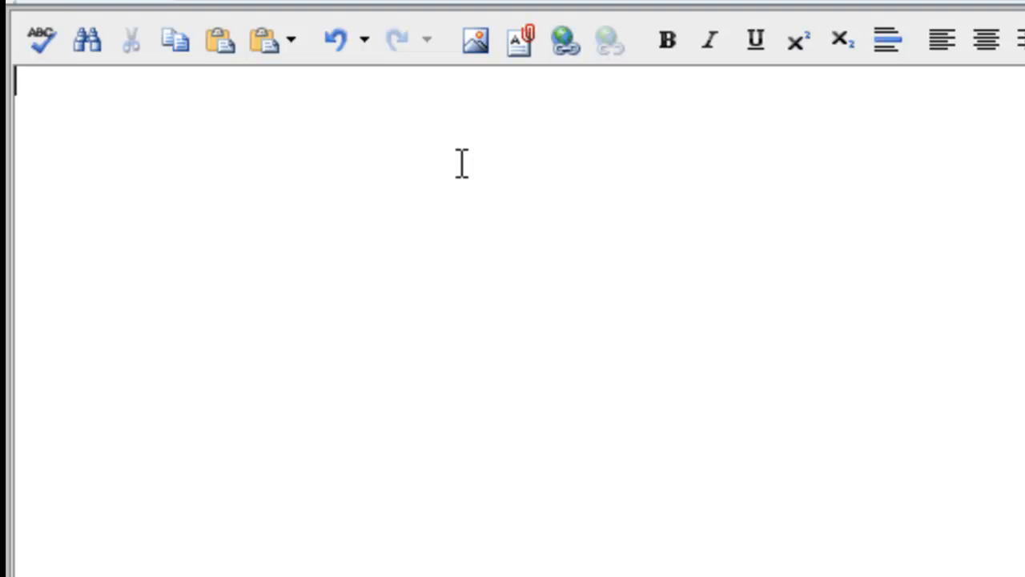
Enter the text "Headline" followed by "Paragraph 1", "Paragraph 2" and "Paragraph 3", each as a separate paragraph
text(Headline)
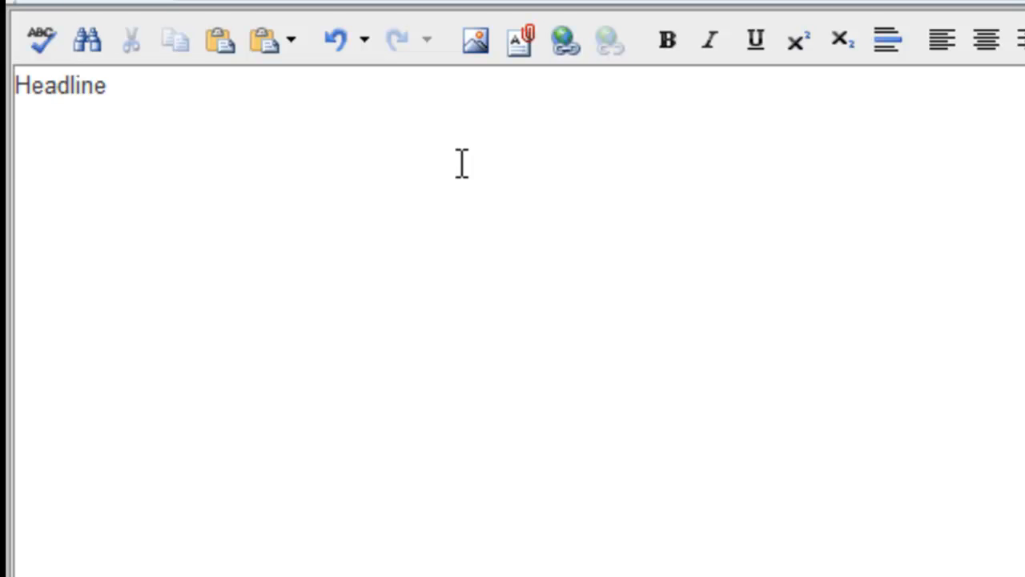
key(Return)
text(Paragraph 1)
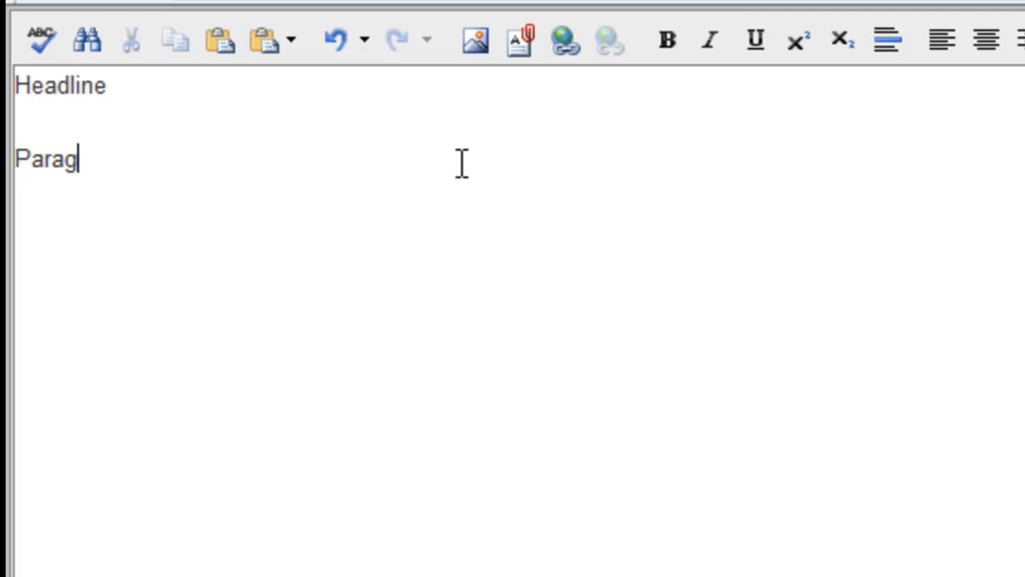
key(Return)
text(Paragraph 2)
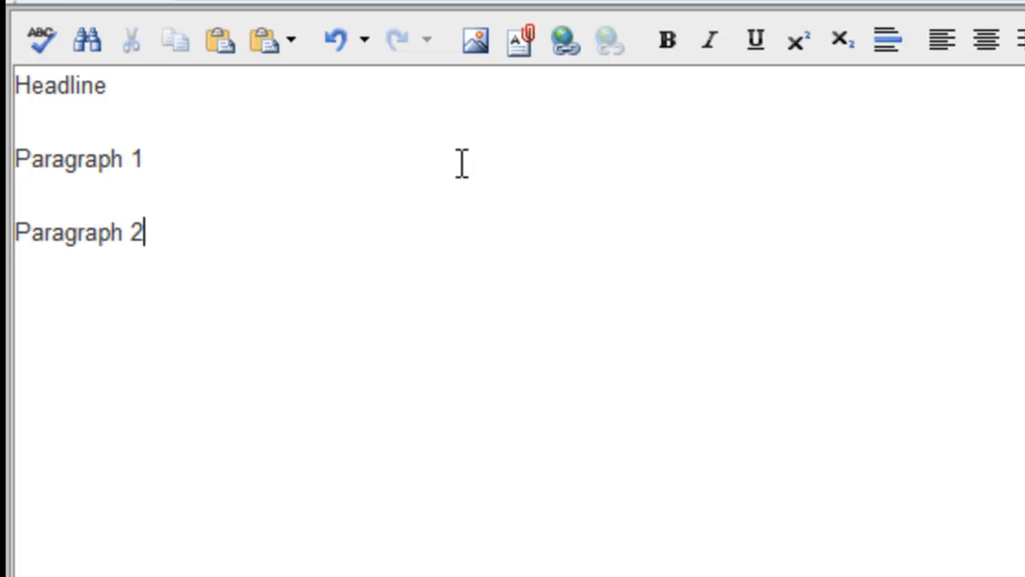
key(Return)
text(Paragraph 3)
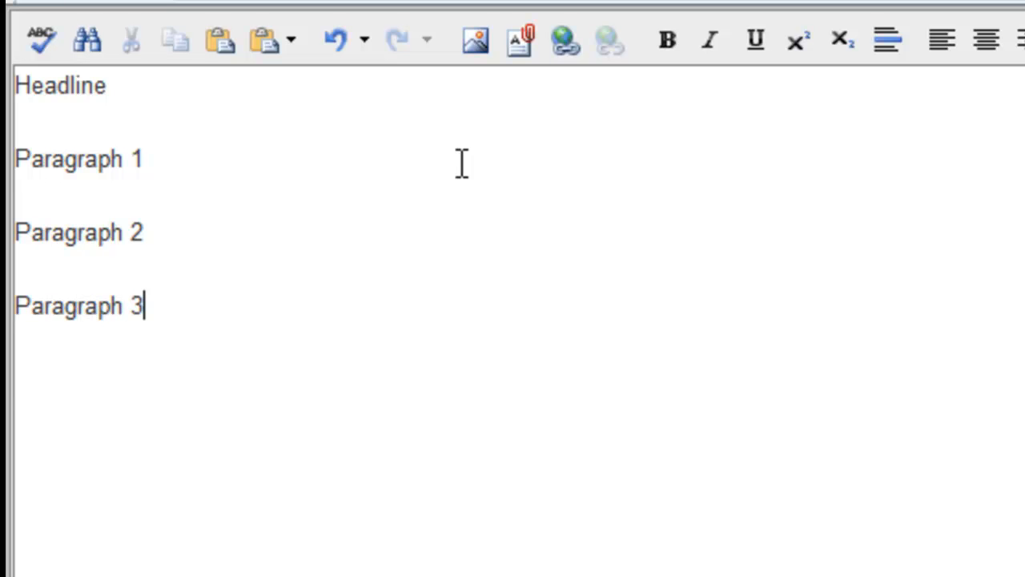
Add "List item 1", "List item 2" and "List item 3" as separate paragraphs below Paragraph 3
key(Return)
text(List item 1)
key(Return)
text(List item 2)
key(Return)
text(List item 3)
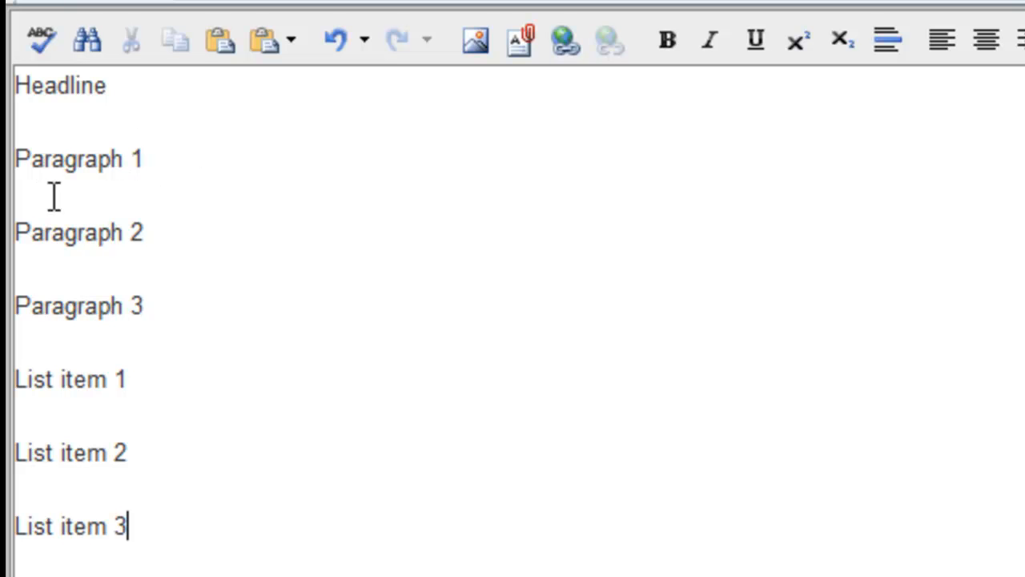
Insert a test paragraph "gvyu" after Paragraph 2, with two blank paragraphs above it
click(158, 229)
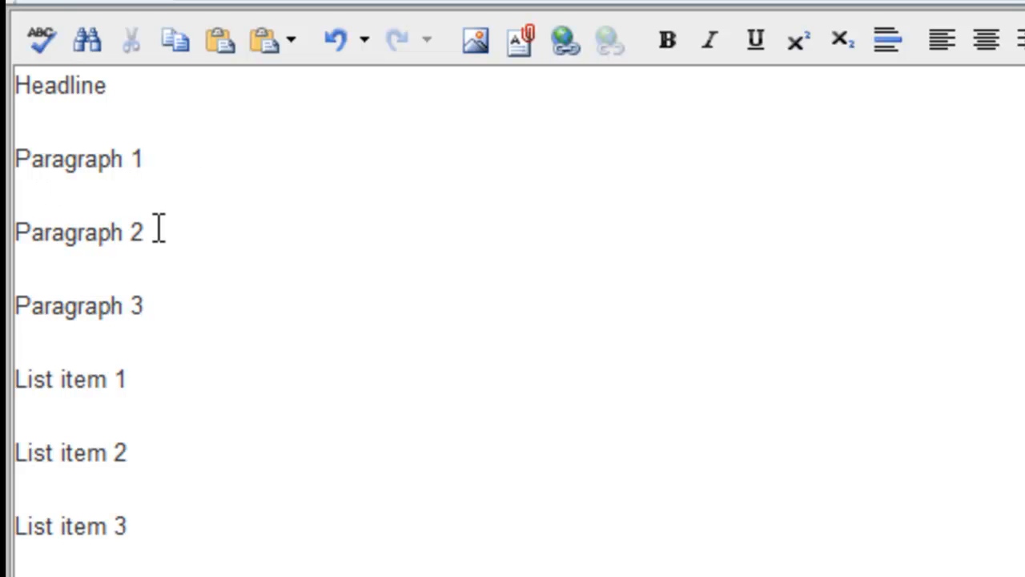
key(Return)
text(gvyu)
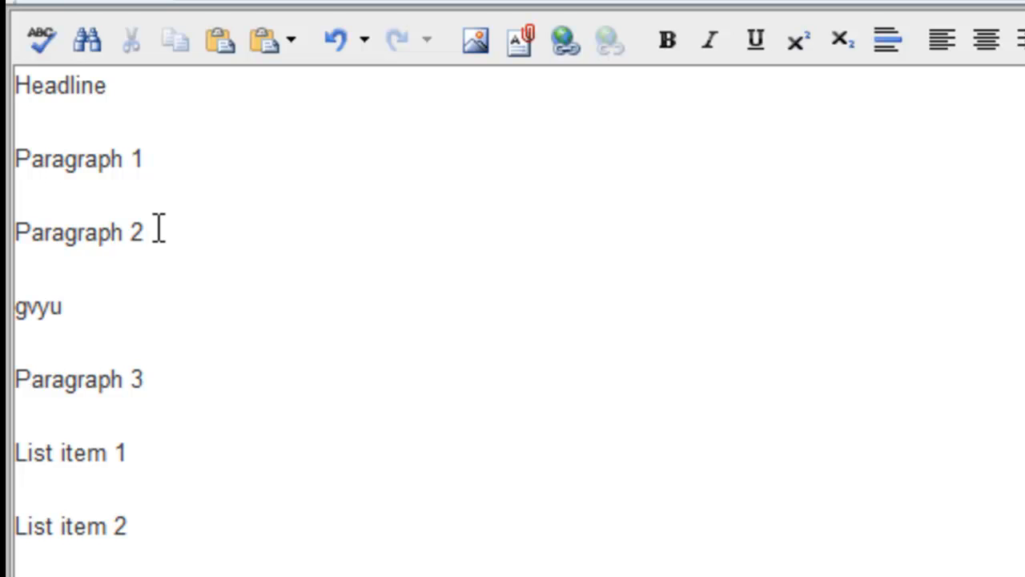
click(146, 224)
key(Return)
key(Return)
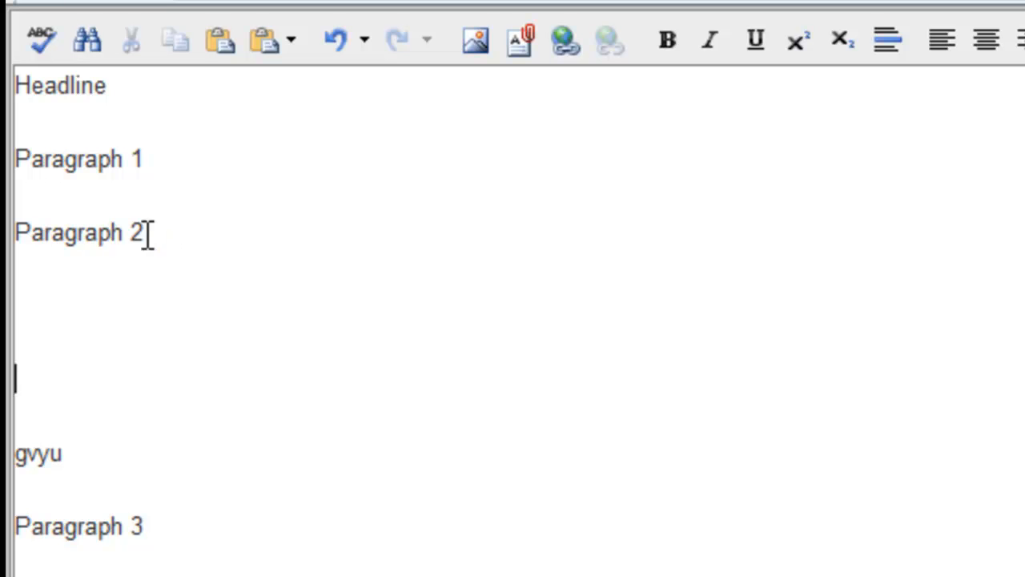
Delete the "gvyu" test paragraph and the blank paragraphs between Paragraph 2 and Paragraph 3
drag(92, 451, 28, 351)
click(28, 352)
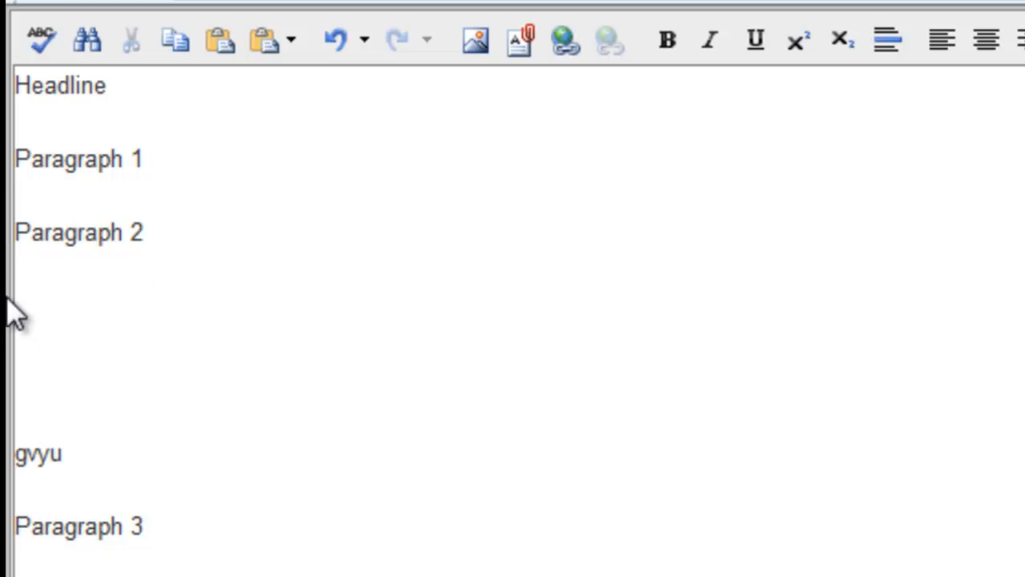
drag(90, 453, 225, 246)
key(BackSpace)
key(BackSpace)
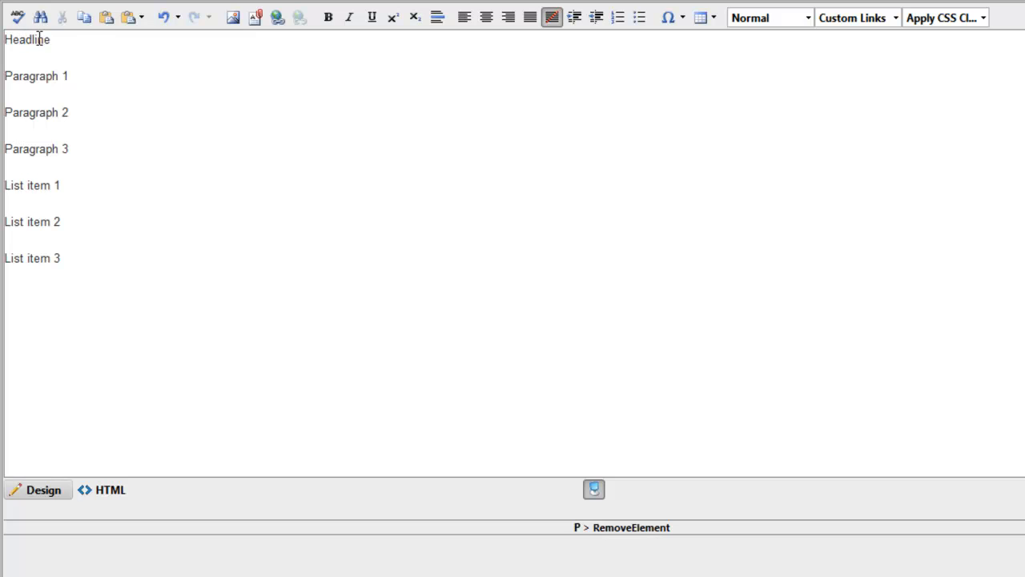
Apply the Heading 1 paragraph style to the "Headline" line
drag(56, 40, 6, 40)
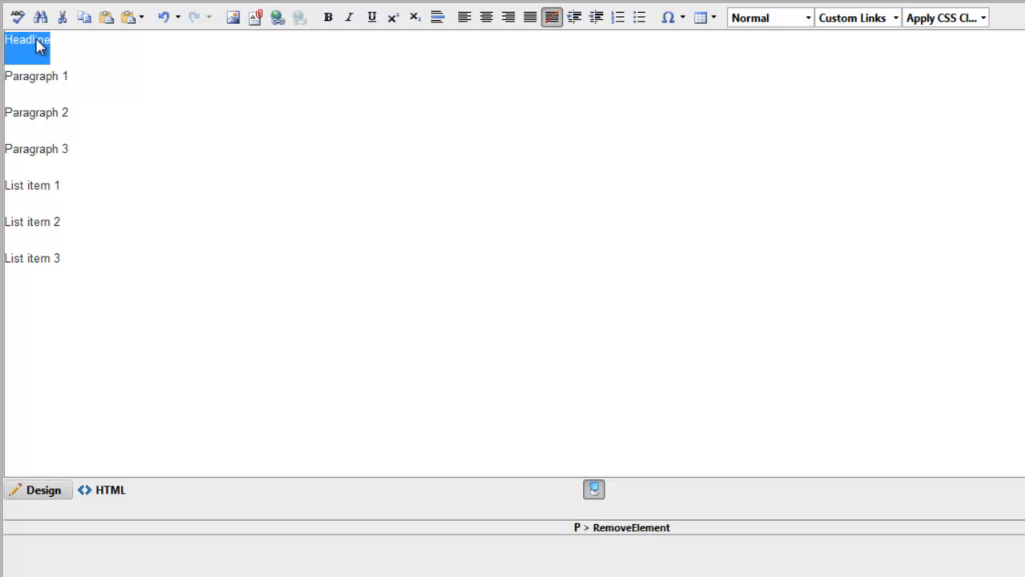
click(38, 39)
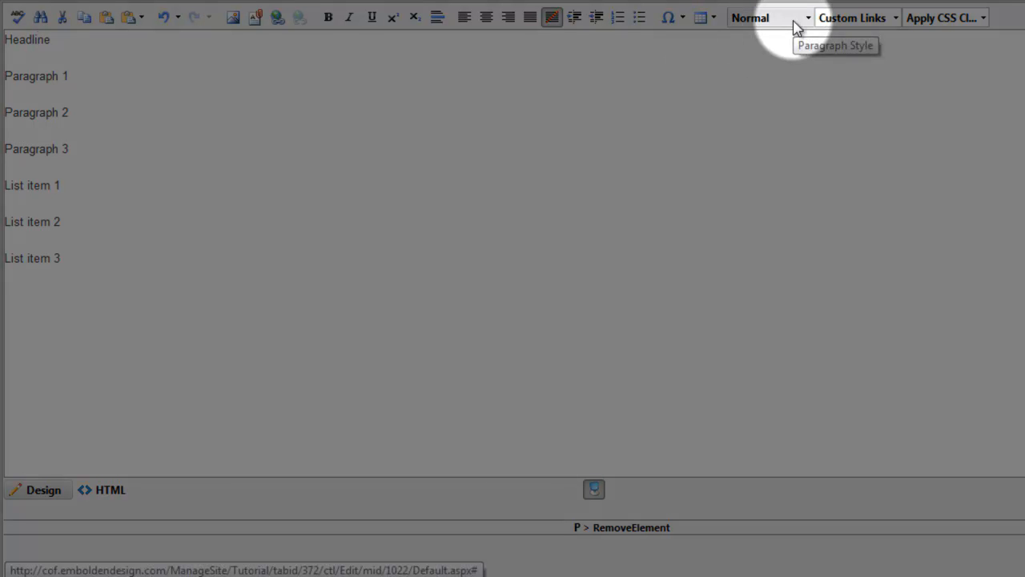
click(796, 23)
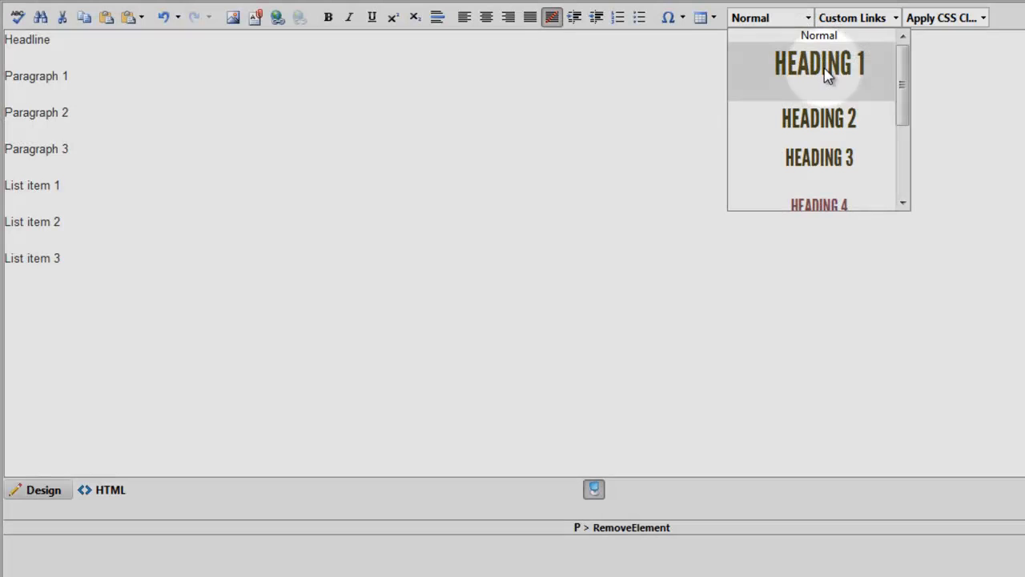
click(827, 74)
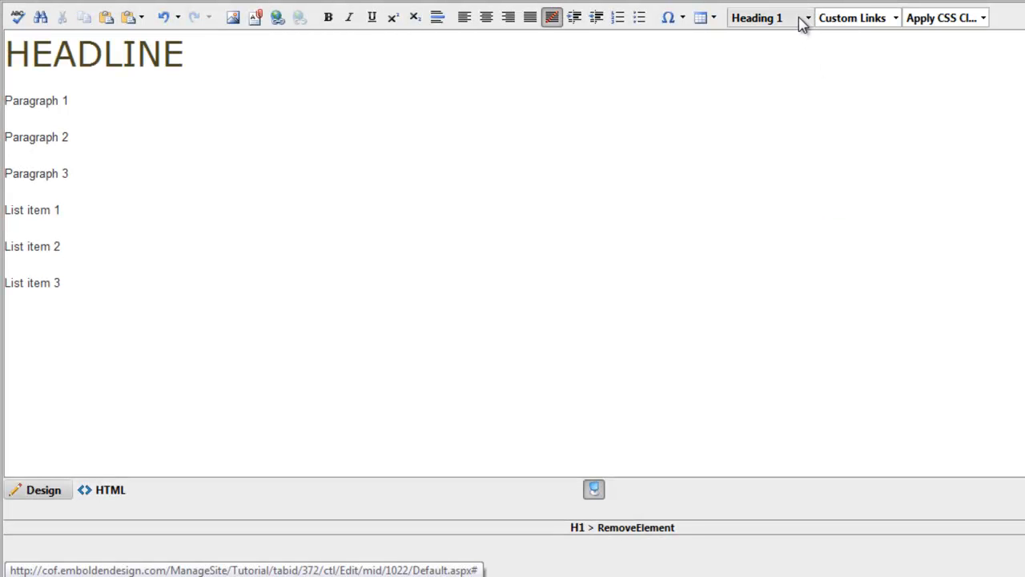
Try the Heading 3 and Heading 2 paragraph styles on the headline
click(802, 21)
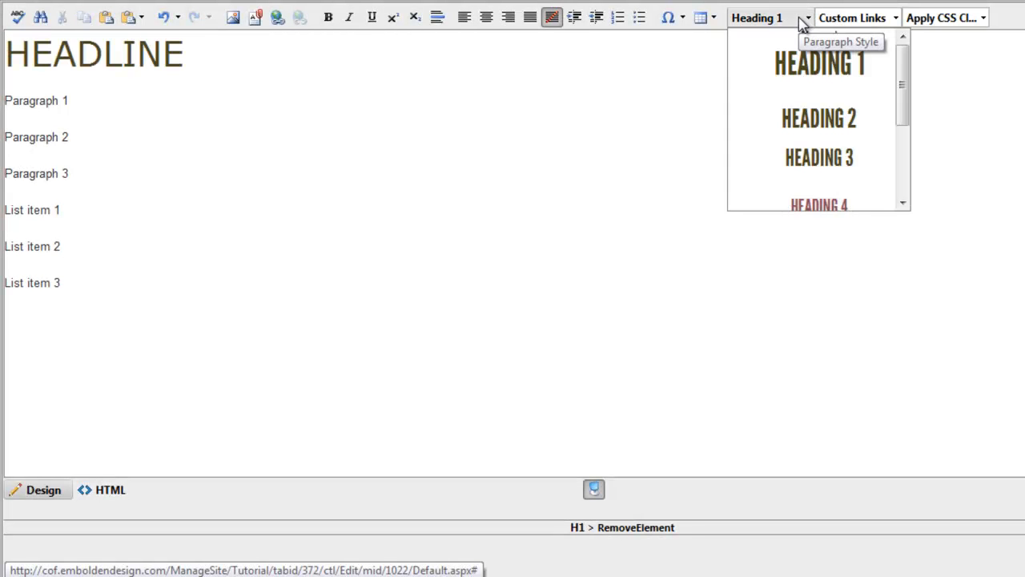
click(822, 152)
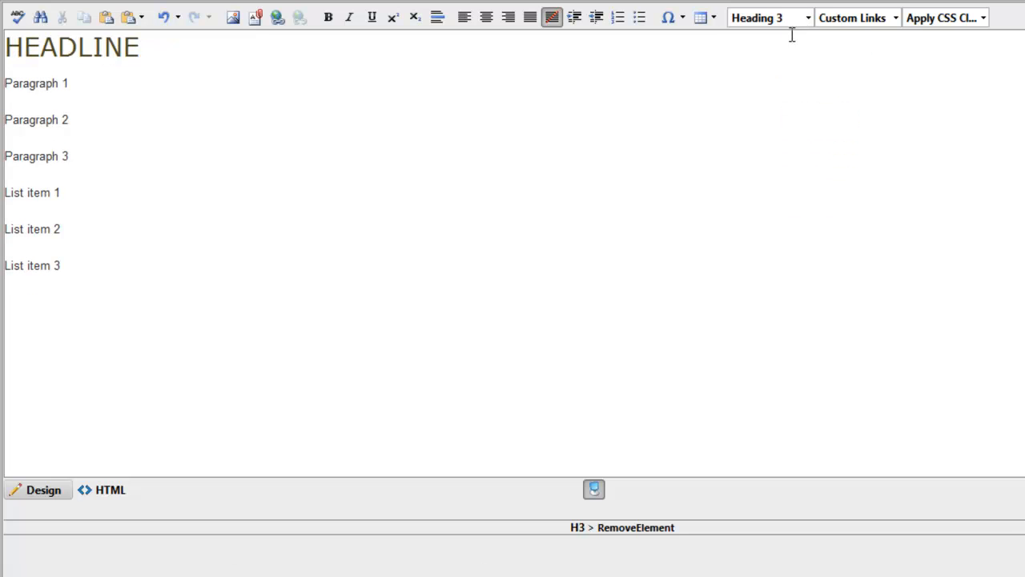
click(789, 18)
click(802, 117)
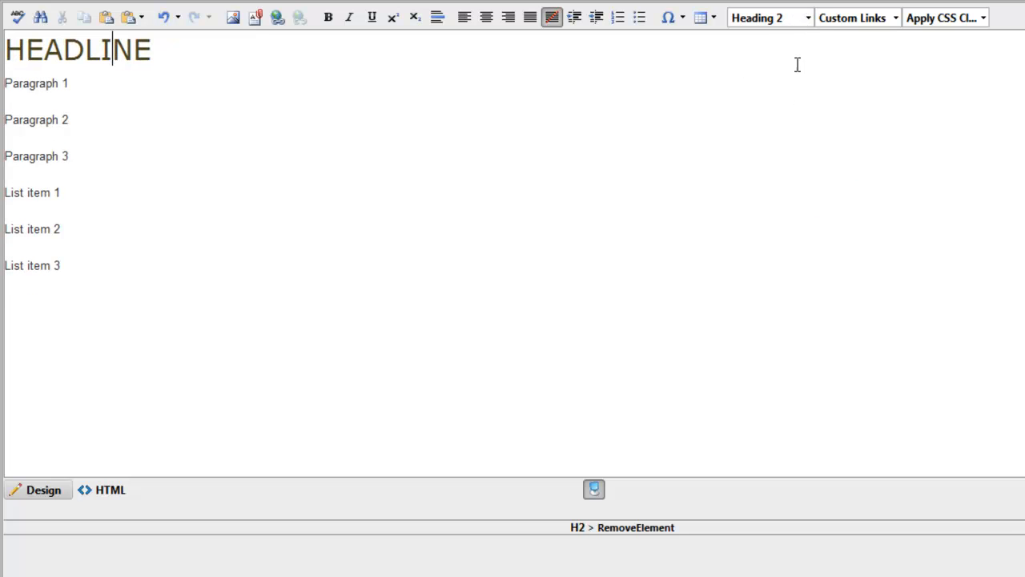
Look through the remaining paragraph styles and set the headline back to Heading 1
click(781, 19)
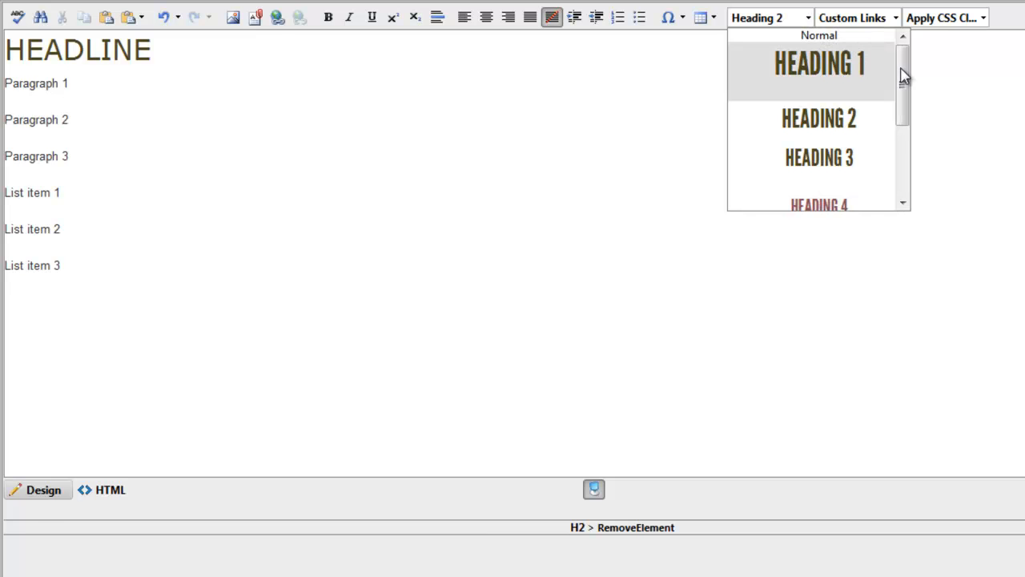
drag(904, 75, 888, 160)
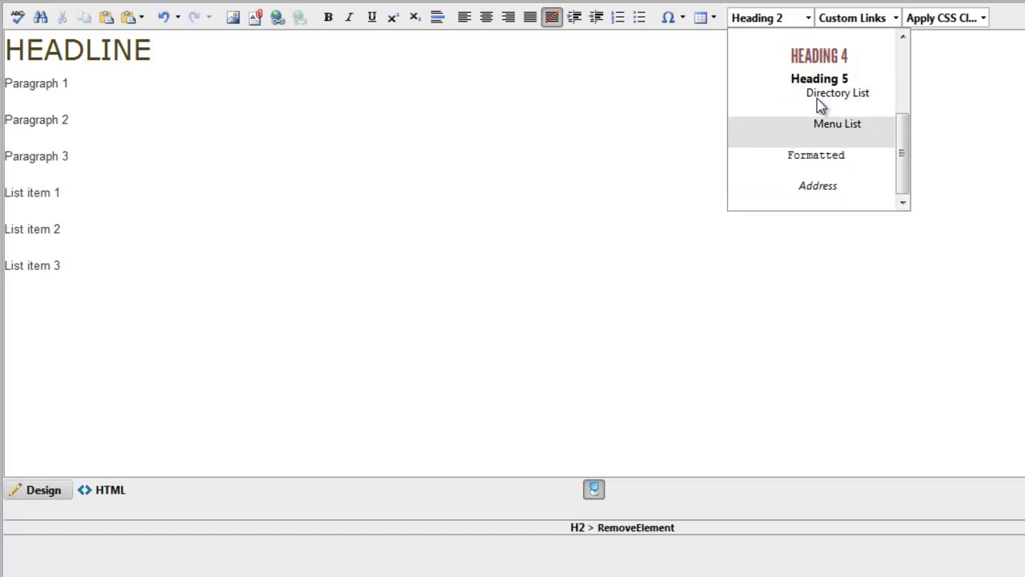
drag(904, 168, 896, 50)
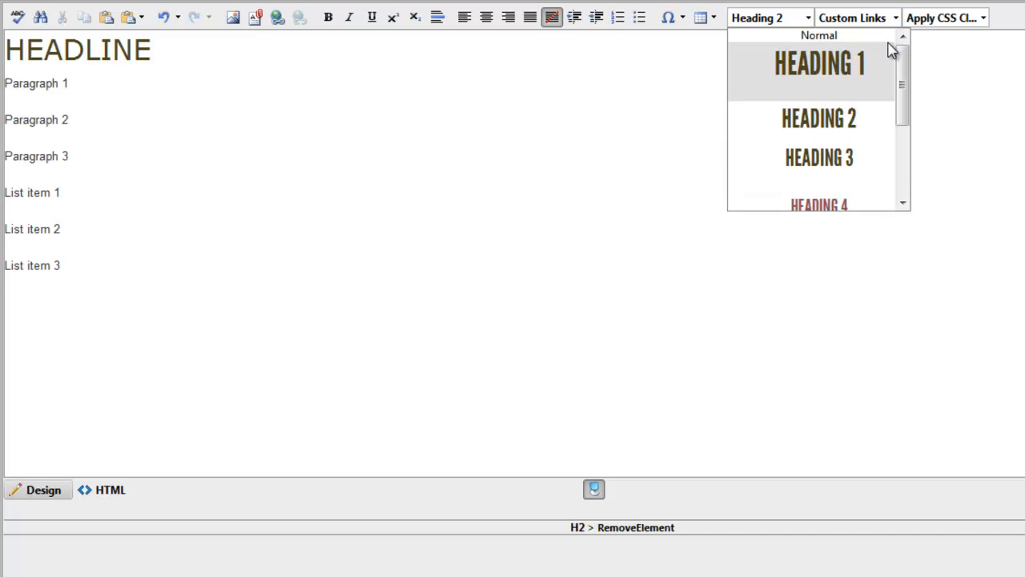
click(848, 59)
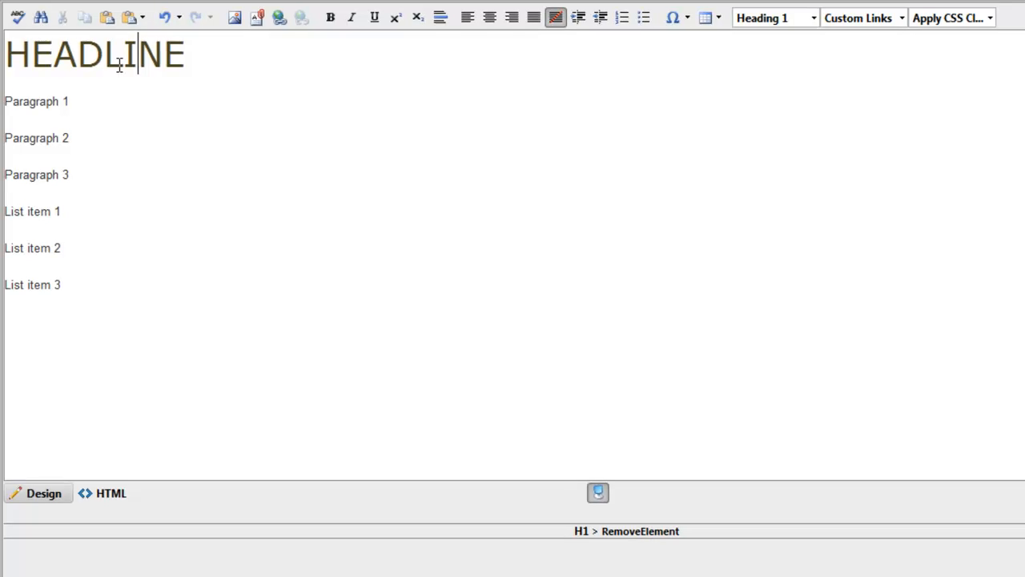
Format List item 1 through List item 3 as a numbered list, and switch them to a bulleted list
click(55, 290)
click(76, 448)
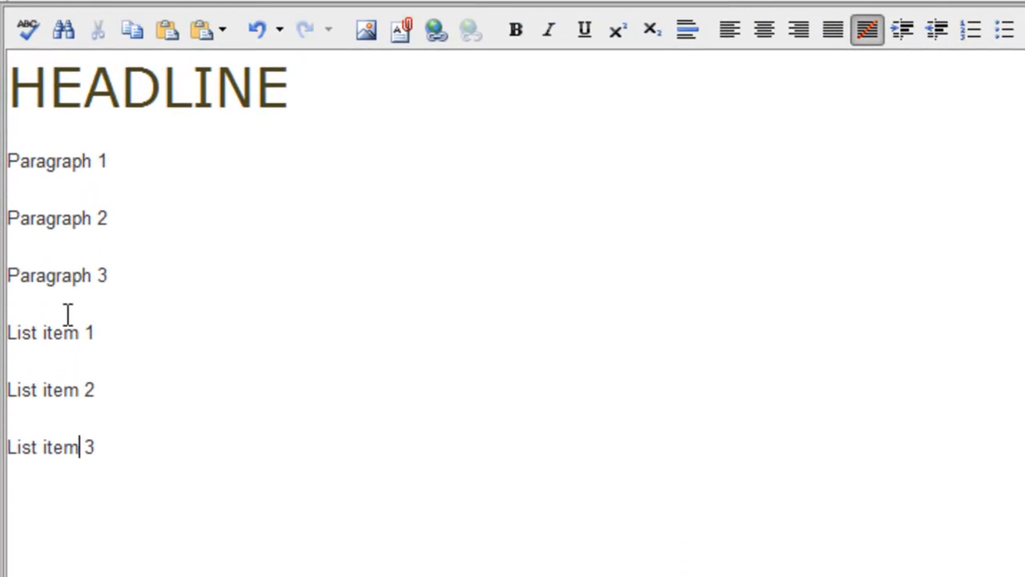
key(shift+End)
drag(89, 447, 3, 346)
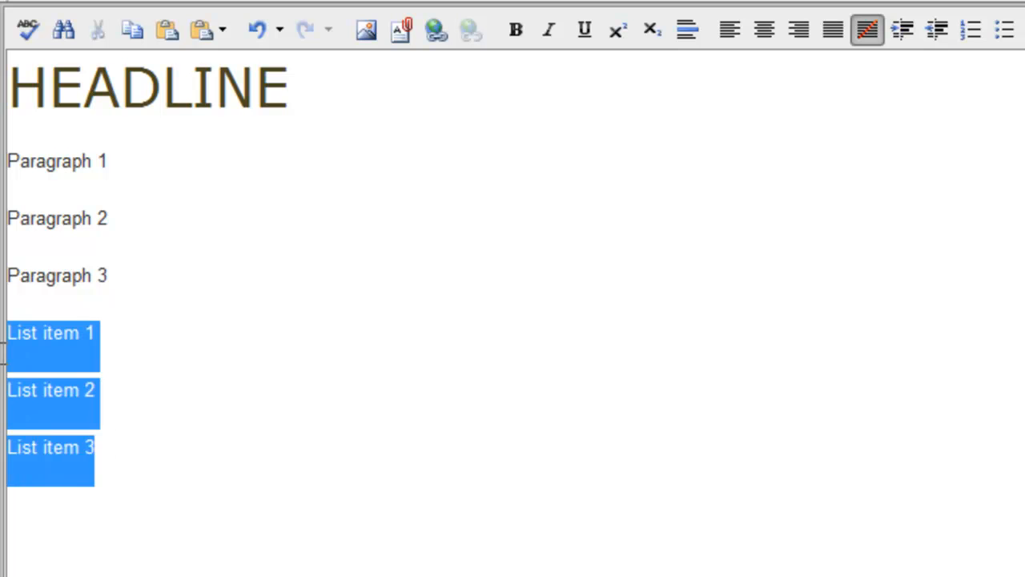
click(972, 30)
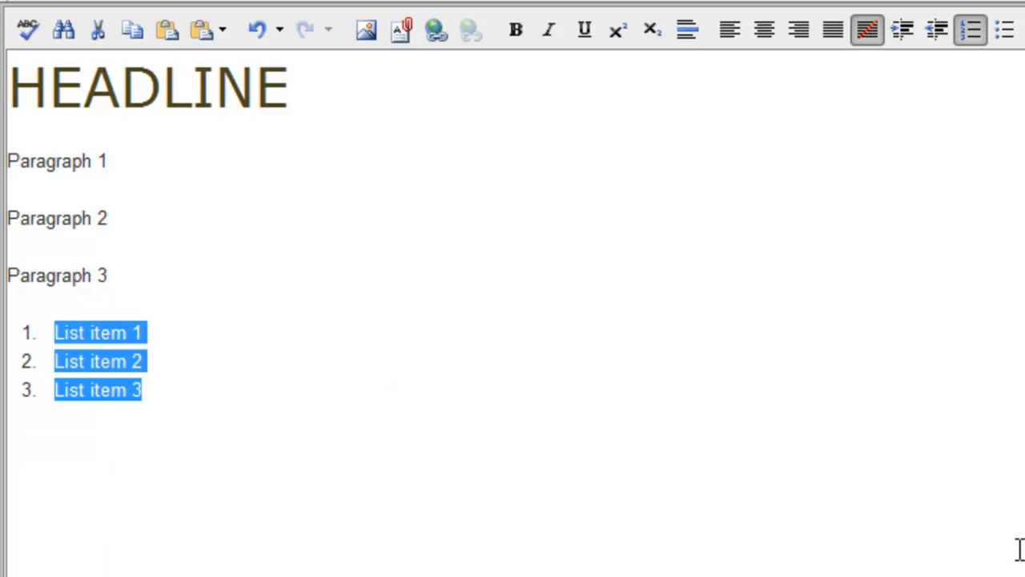
click(1004, 29)
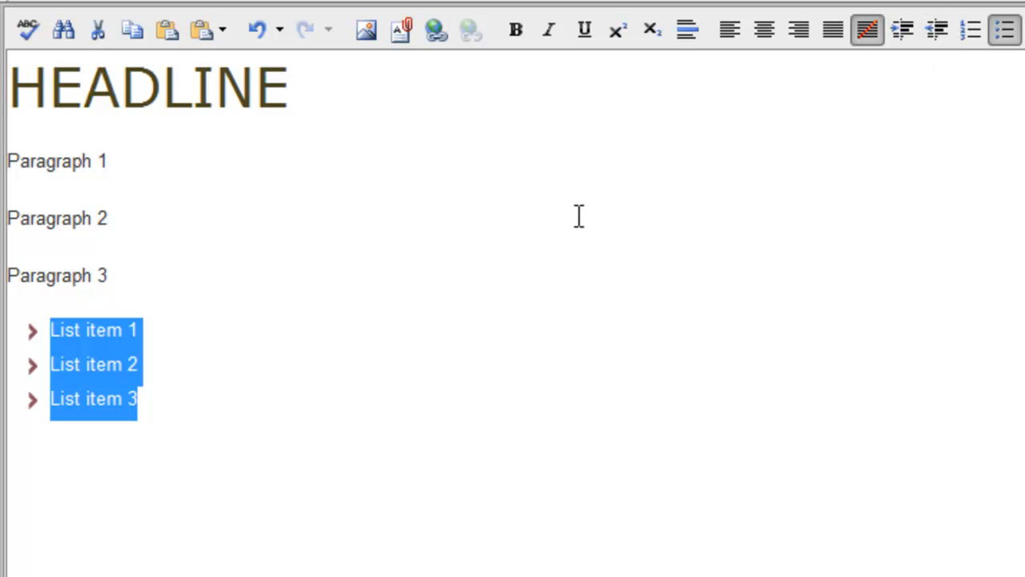
Insert a new paragraph "mklvmfdv" between Paragraph 2 and Paragraph 3
click(116, 221)
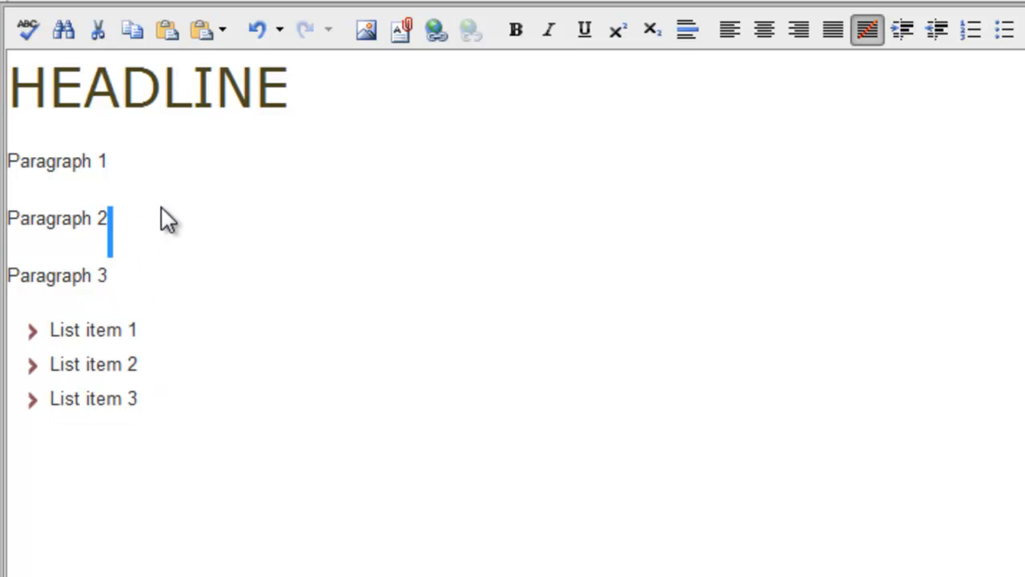
click(168, 221)
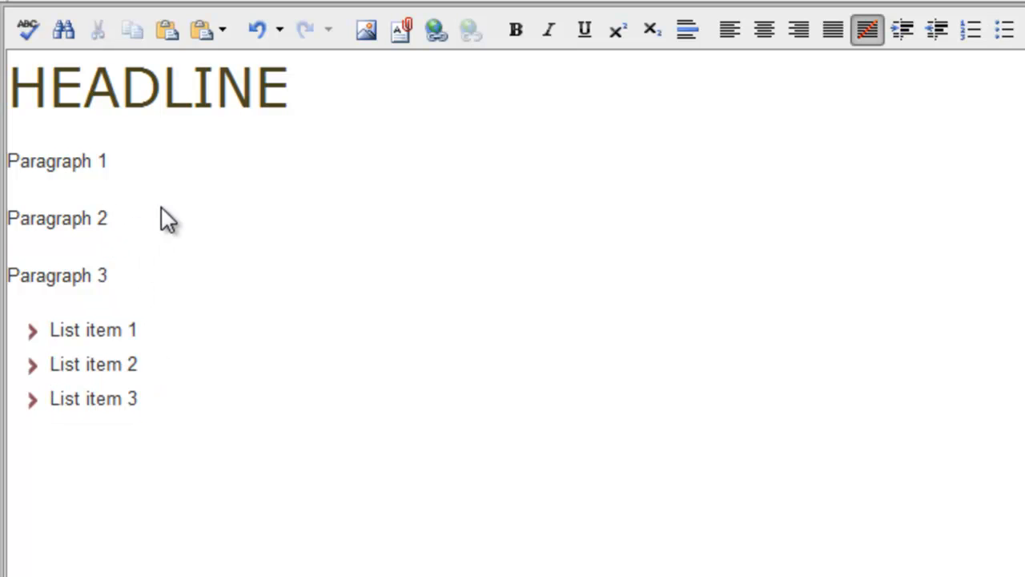
key(Return)
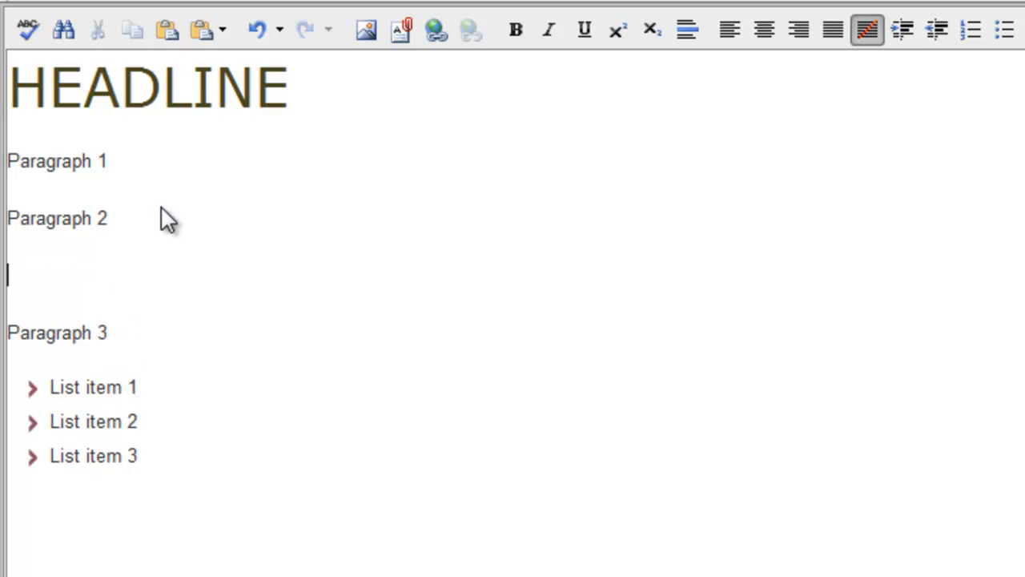
text(mklvmfdv)
Add a bulleted item "mnvkfsdmvklmf" directly after List item 1
click(159, 388)
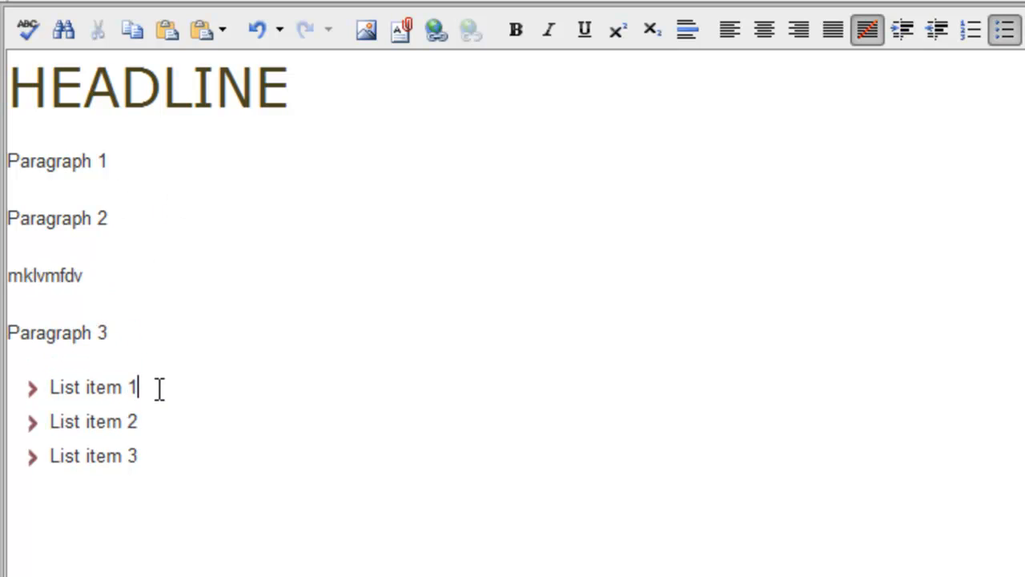
key(Return)
text(mnvkfsdmvklmf)
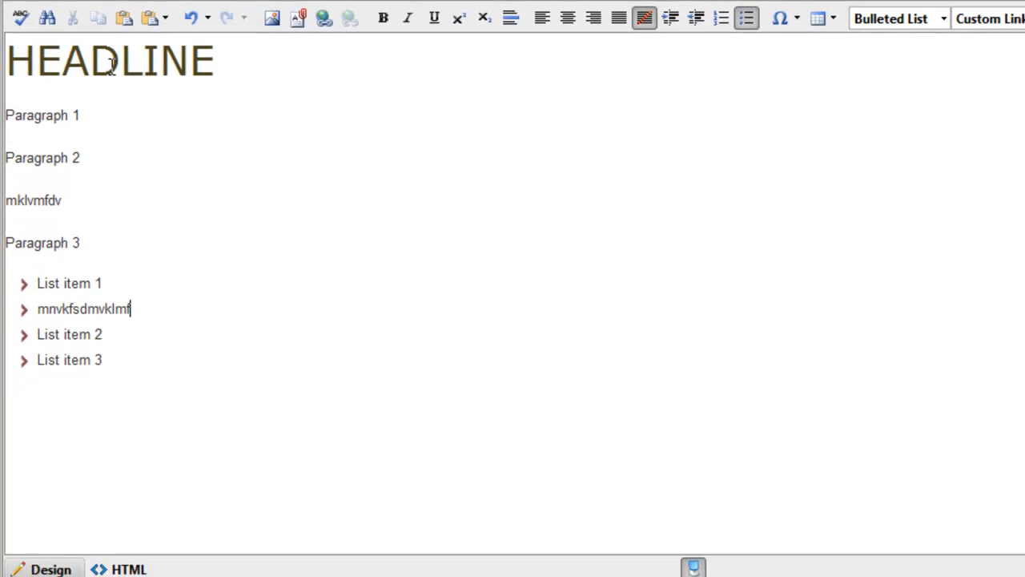
Reapply the Heading 1 paragraph style to the headline
click(110, 67)
click(902, 20)
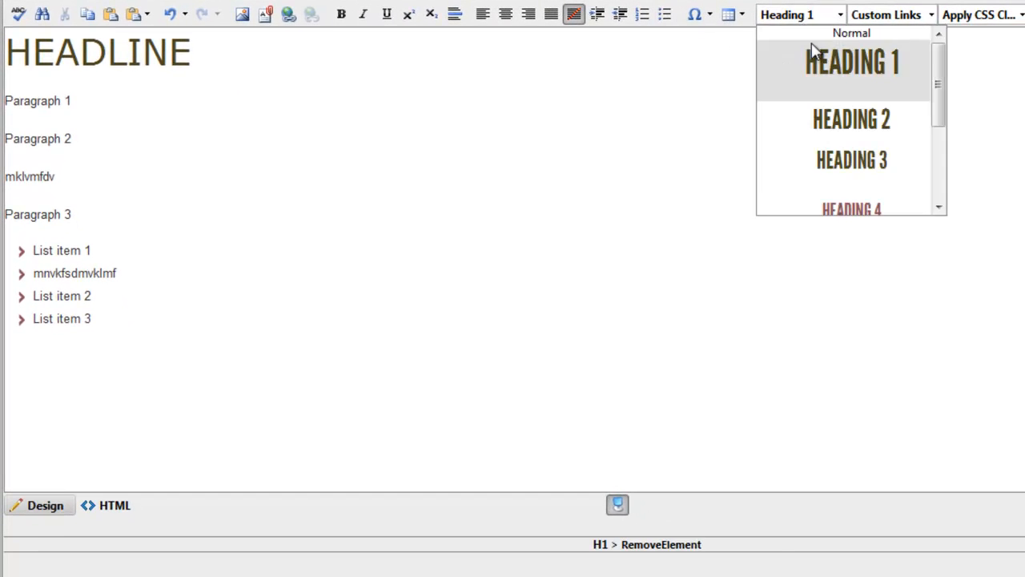
click(841, 34)
click(821, 23)
click(833, 57)
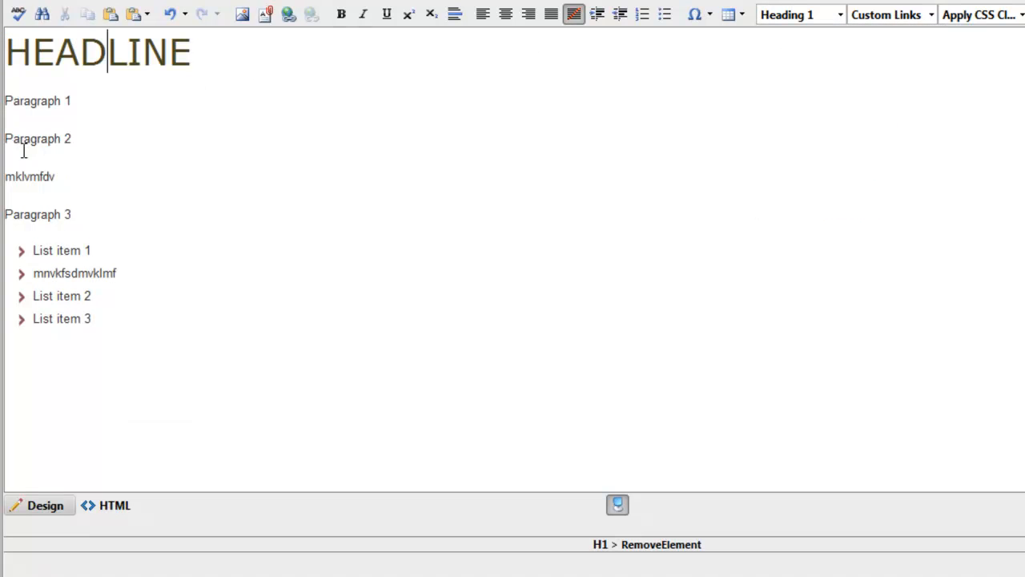
Apply the Heading 2 paragraph style to the "mklvmfdv" paragraph, and return it to the Normal style
click(40, 174)
triple_click(46, 178)
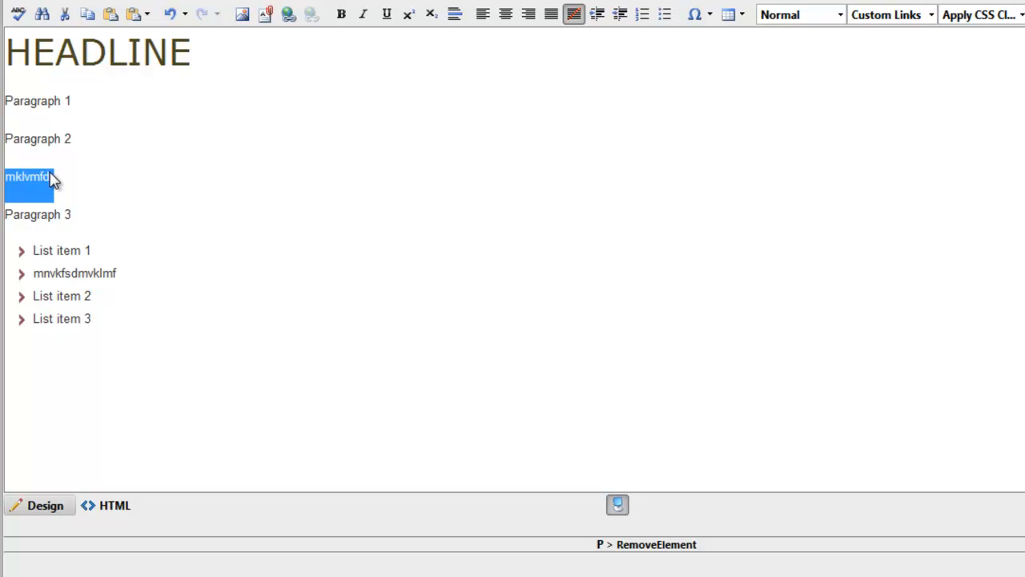
click(41, 175)
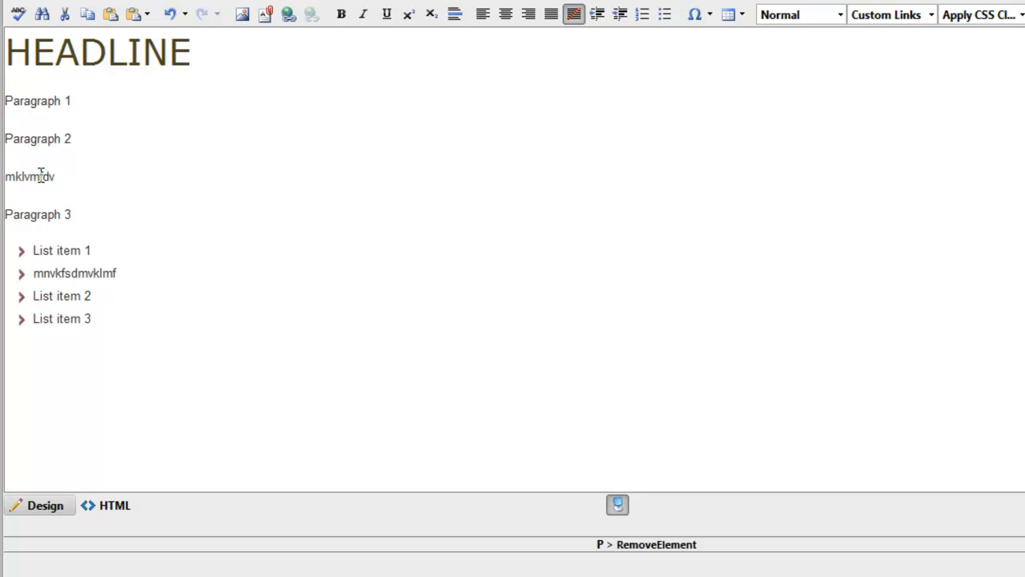
click(839, 15)
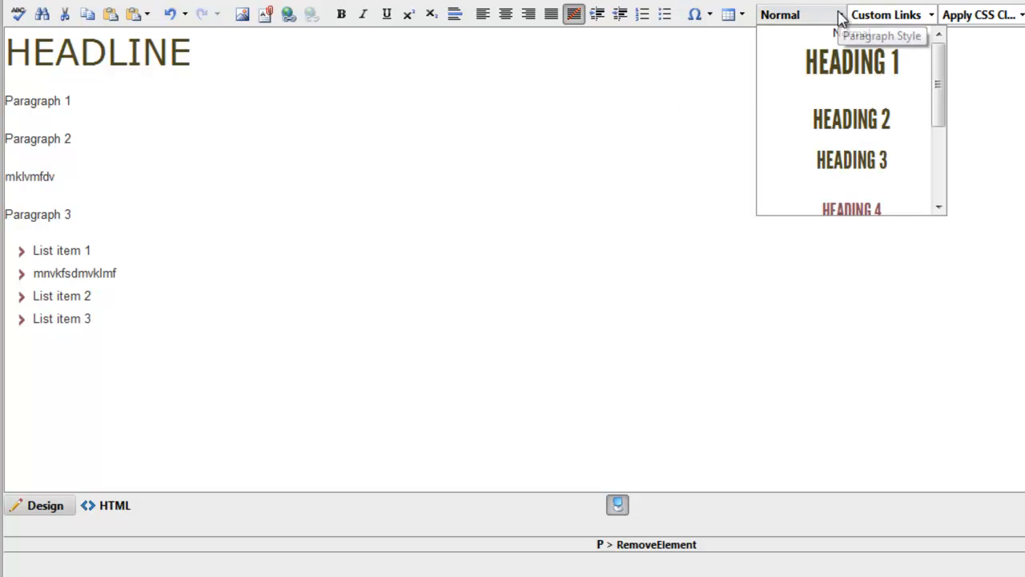
click(852, 120)
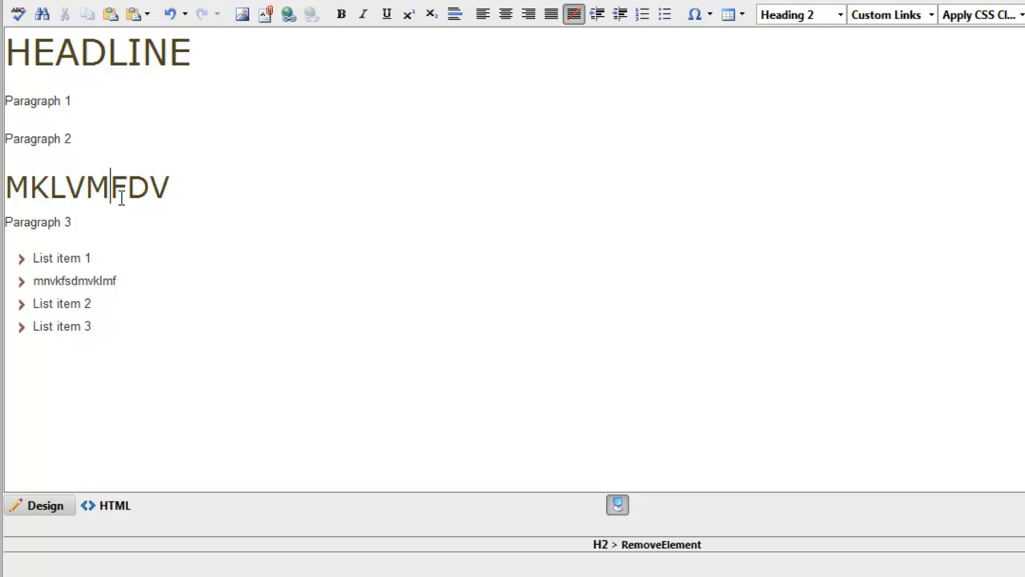
click(810, 16)
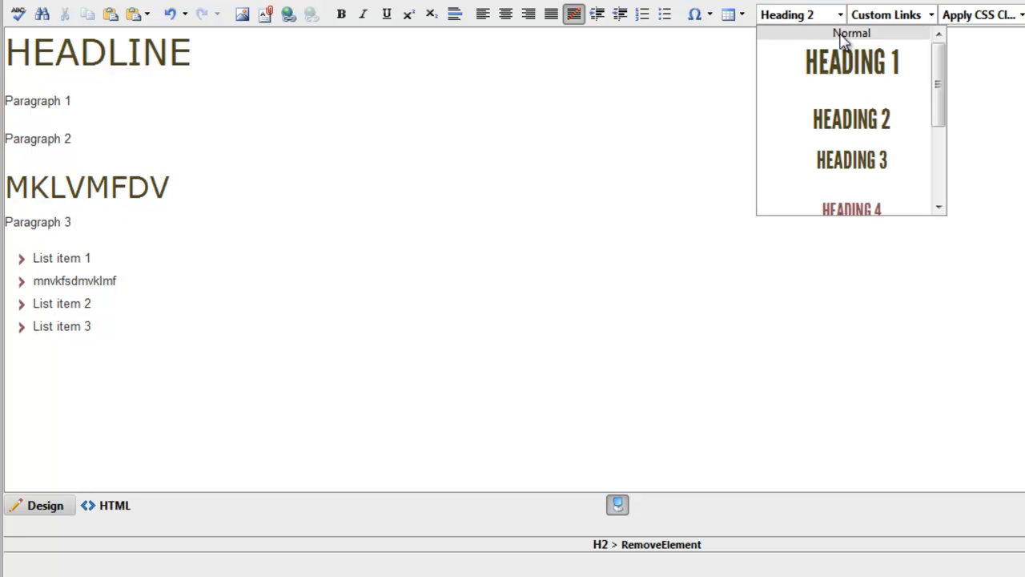
click(843, 37)
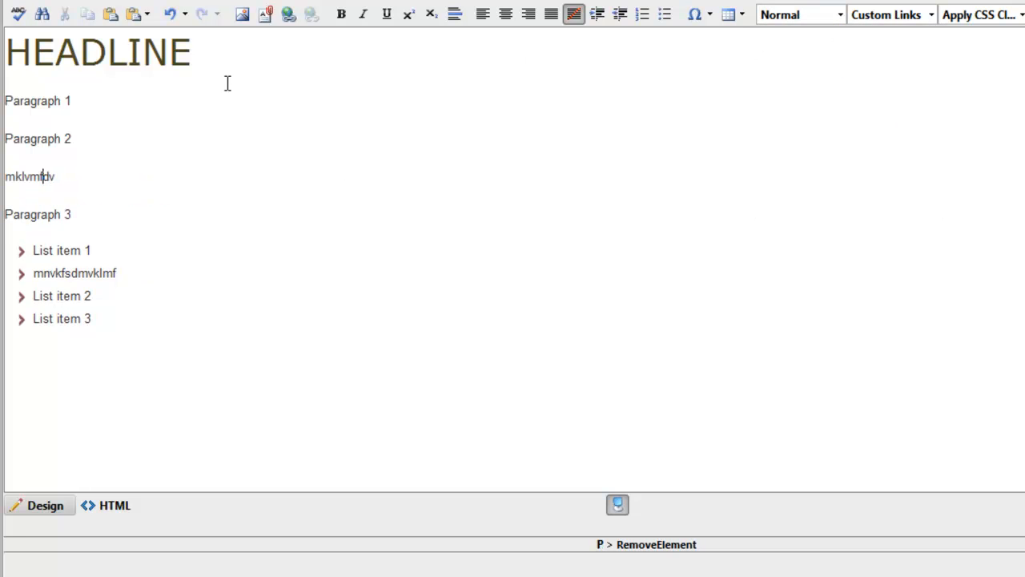
Join Paragraph 3 to the "mklvmfdv" paragraph with only a line break between them, and make "mklvmfdv" bold
key(Delete)
key(Return)
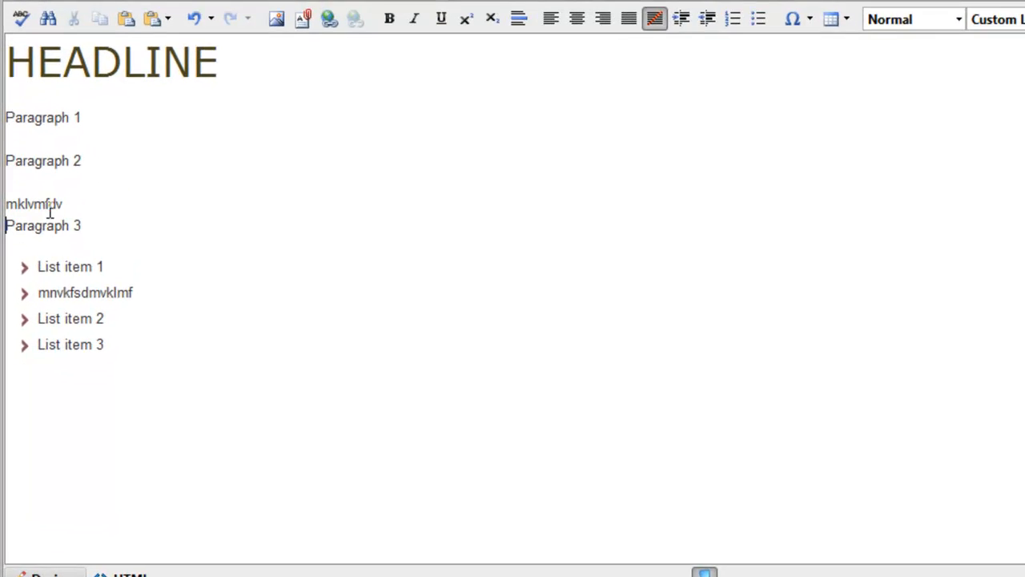
double_click(49, 205)
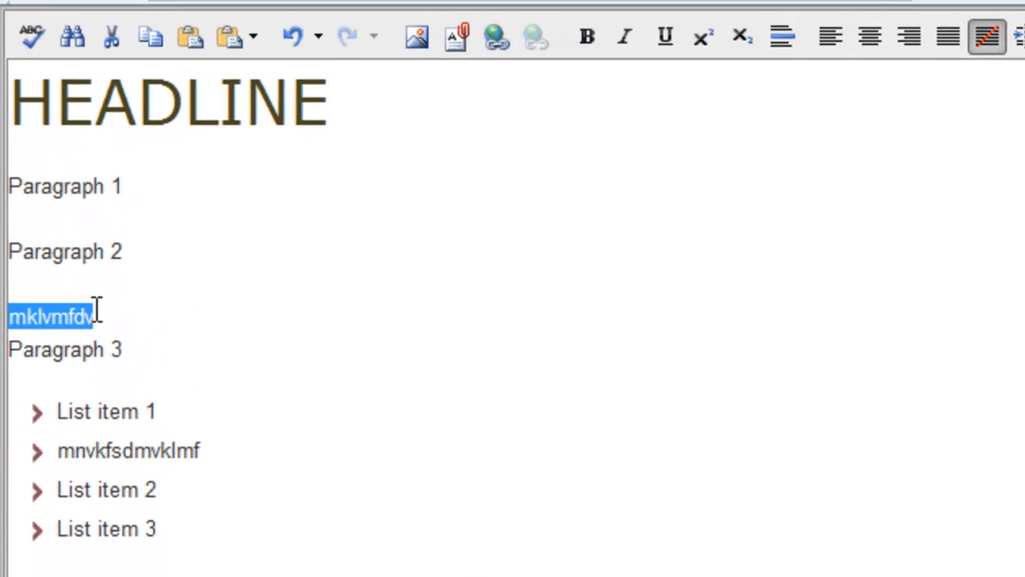
click(615, 41)
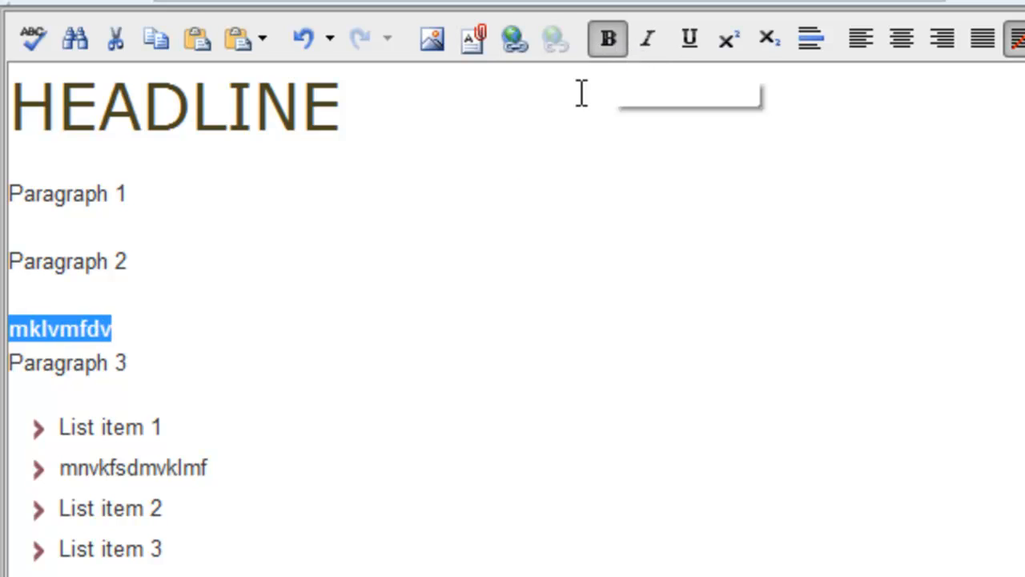
click(362, 416)
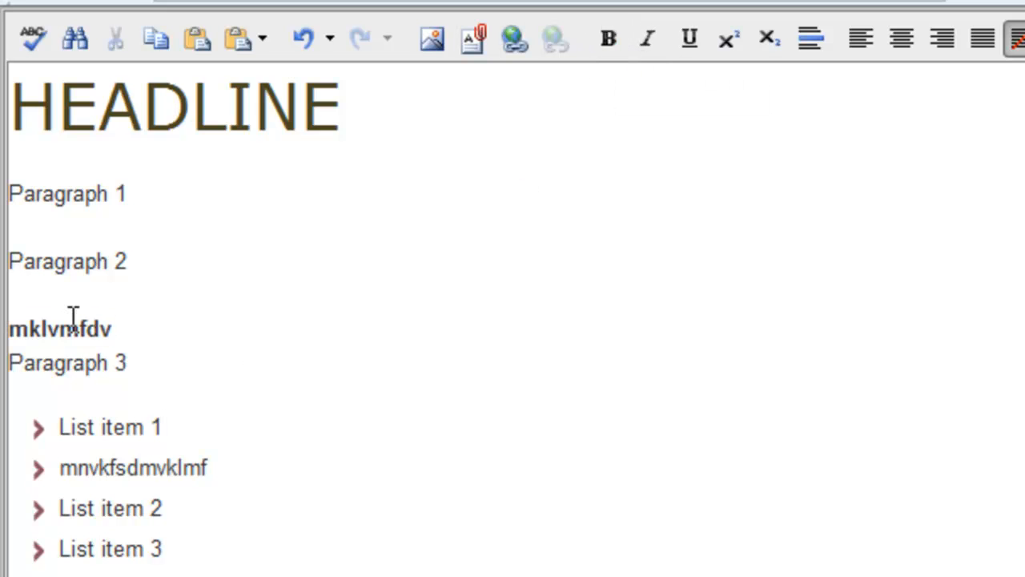